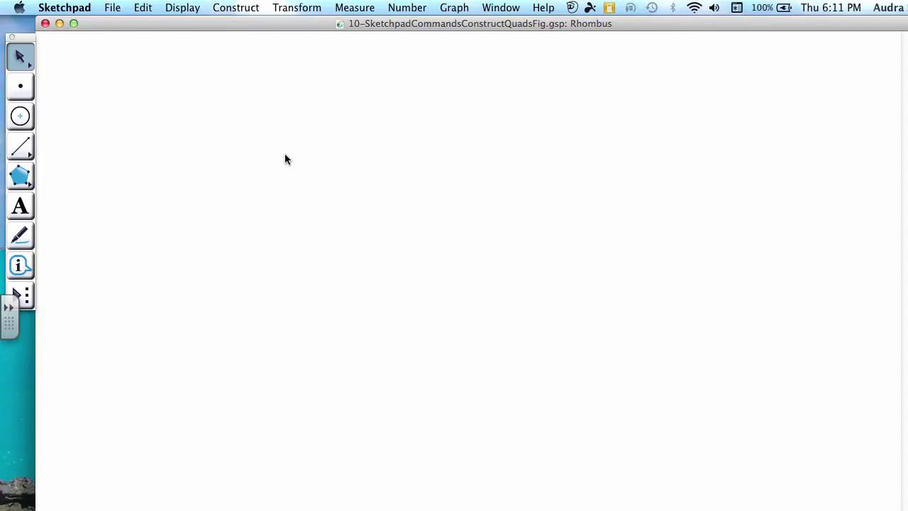
Draw a slanted line segment across the upper middle of the blank sketch with the Segment tool.
left_click(25, 150)
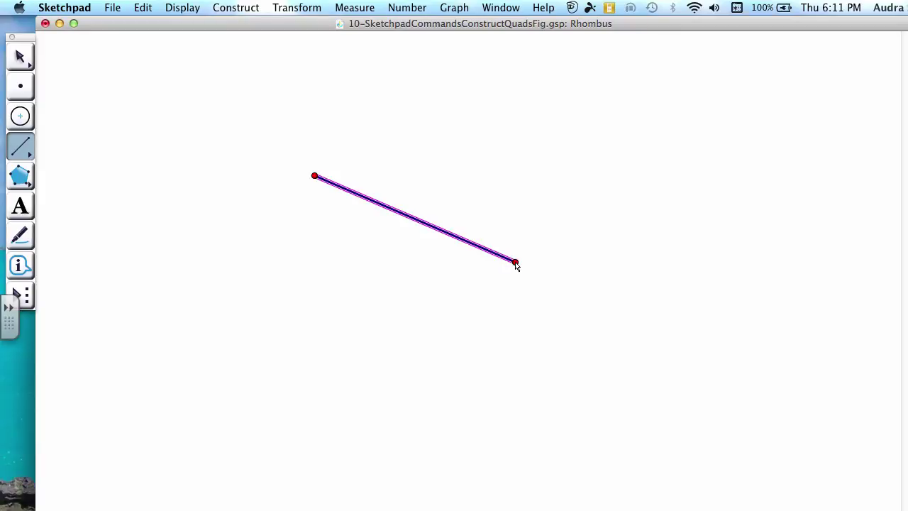
Draw two compass circles, each centred on one segment endpoint and passing through the other.
left_click(25, 119)
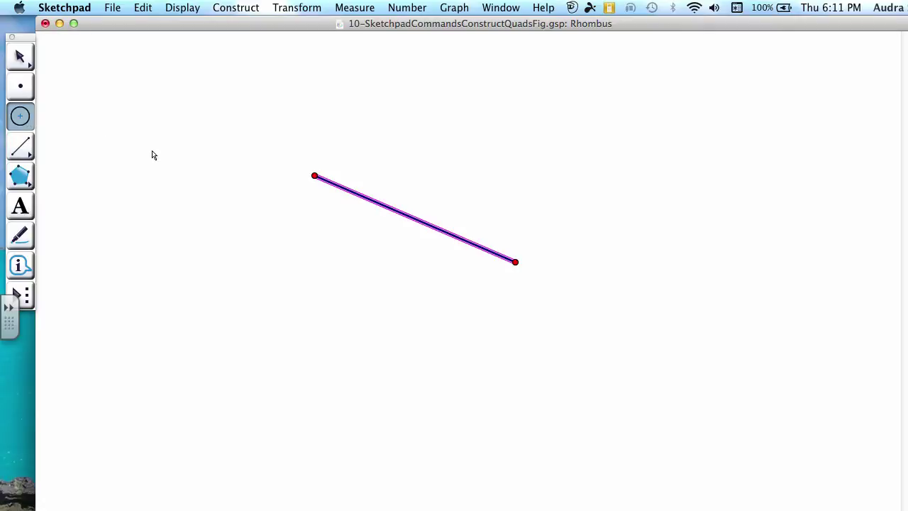
left_click(314, 177)
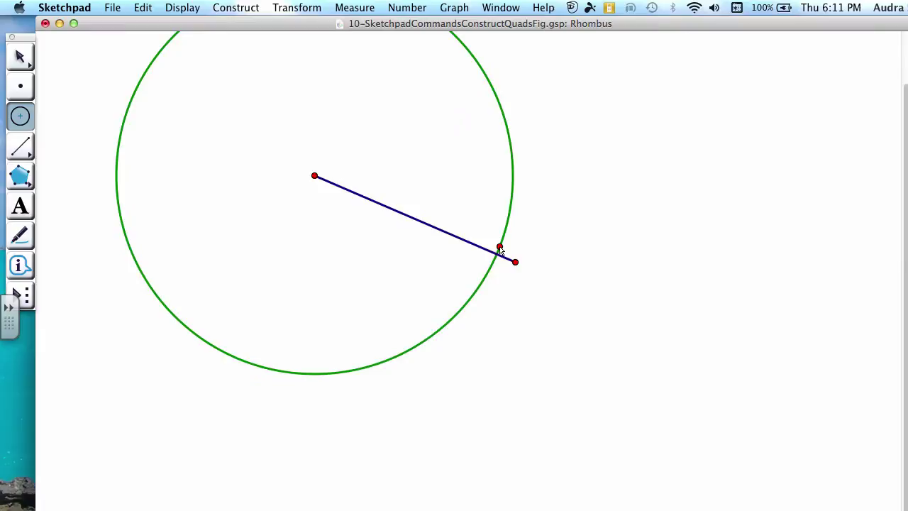
left_click(515, 263)
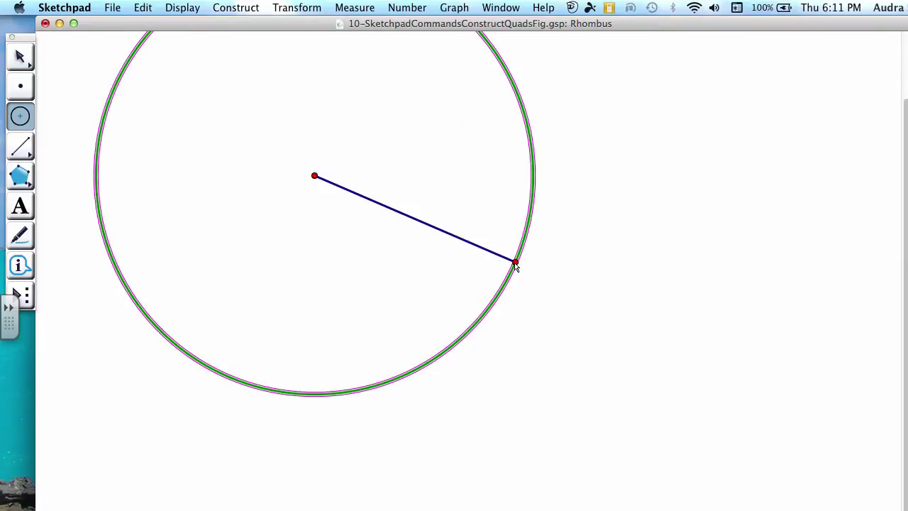
left_click(515, 262)
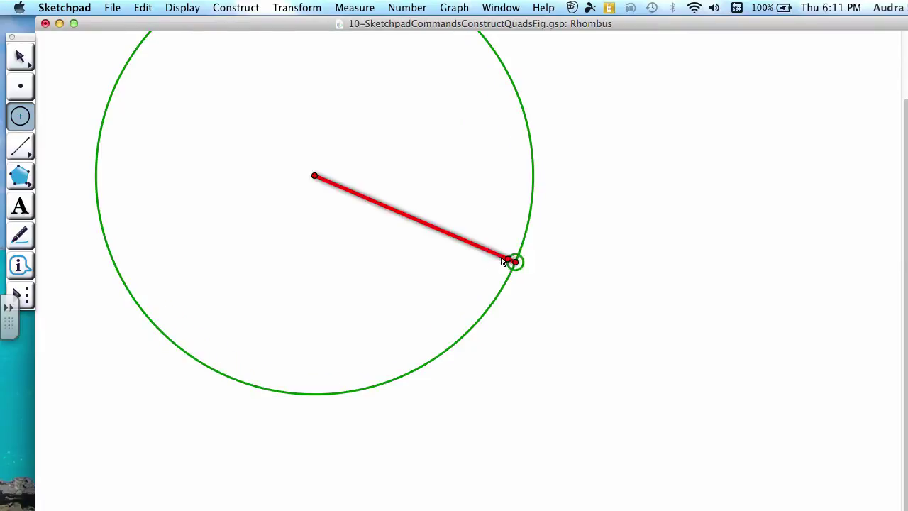
left_click(315, 176)
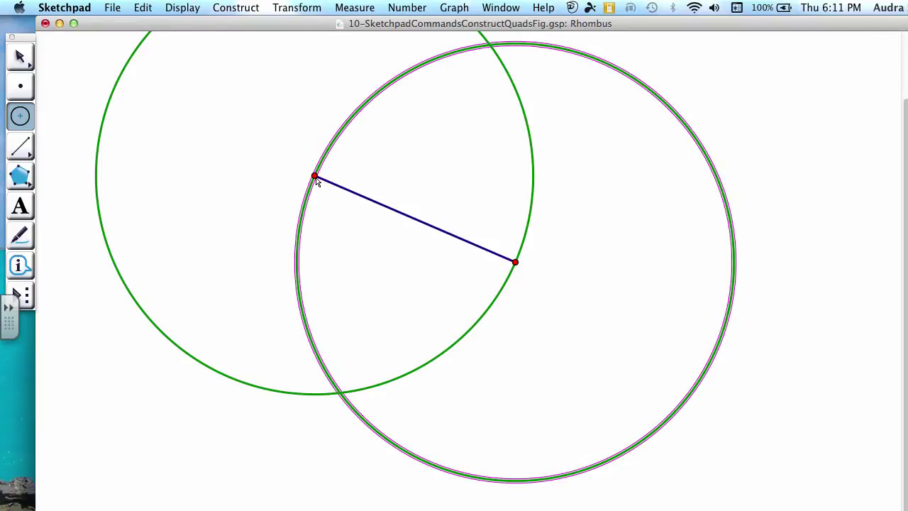
Draw an infinite line through the lower and upper circle intersections, crossing the segment.
left_click(28, 156)
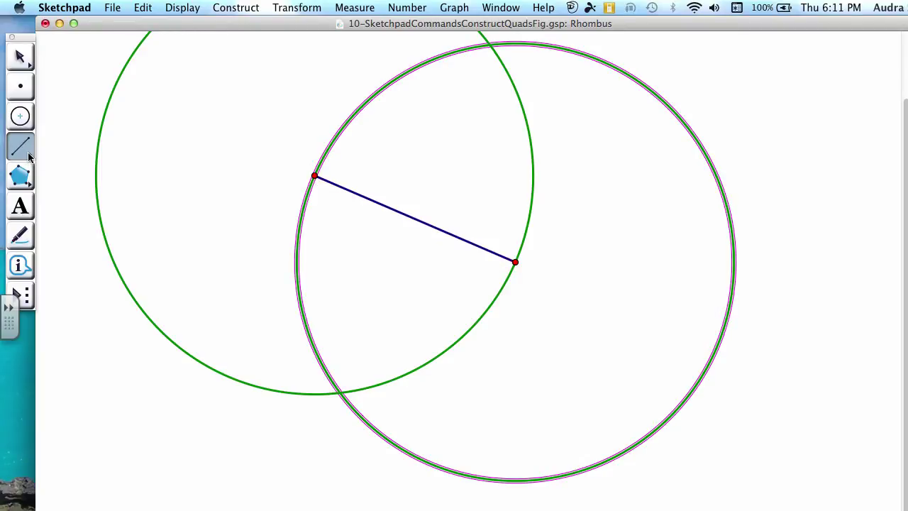
left_click_drag(28, 155, 111, 156)
left_click(340, 392)
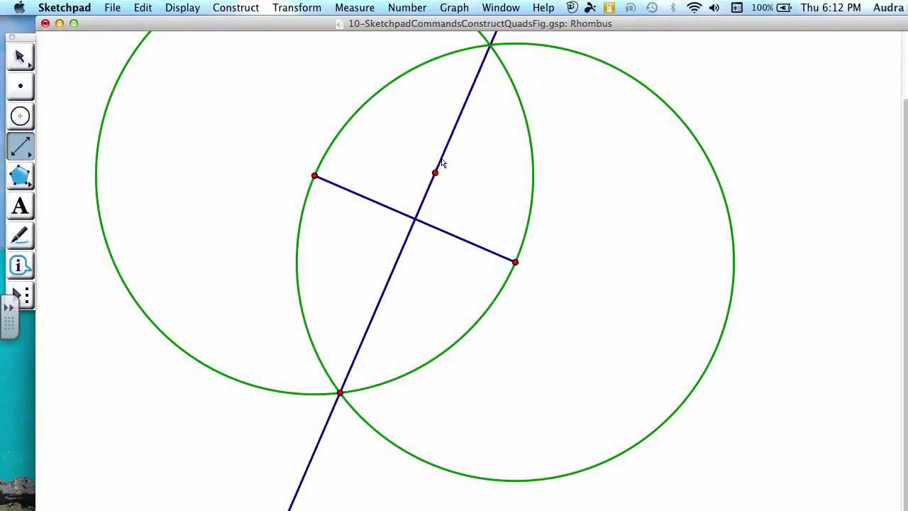
left_click(489, 46)
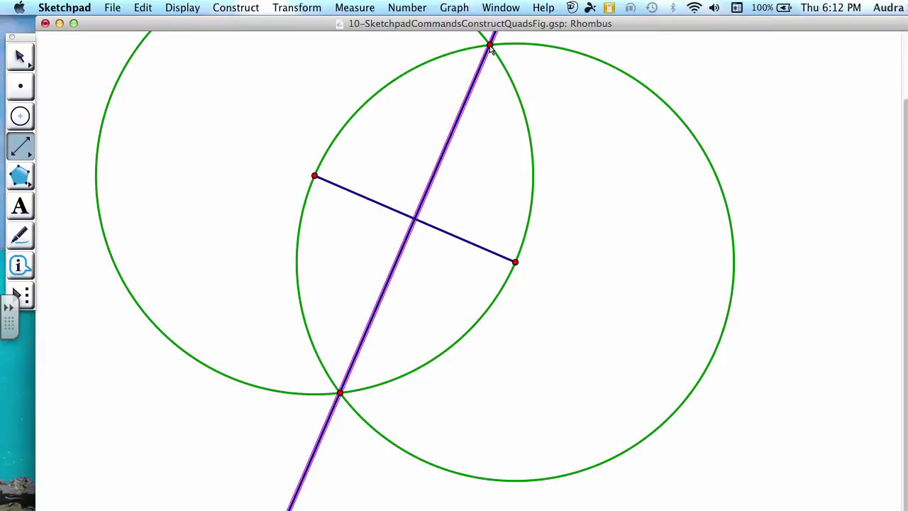
Place a point where the perpendicular line crosses the segment, marking its midpoint.
left_click(21, 88)
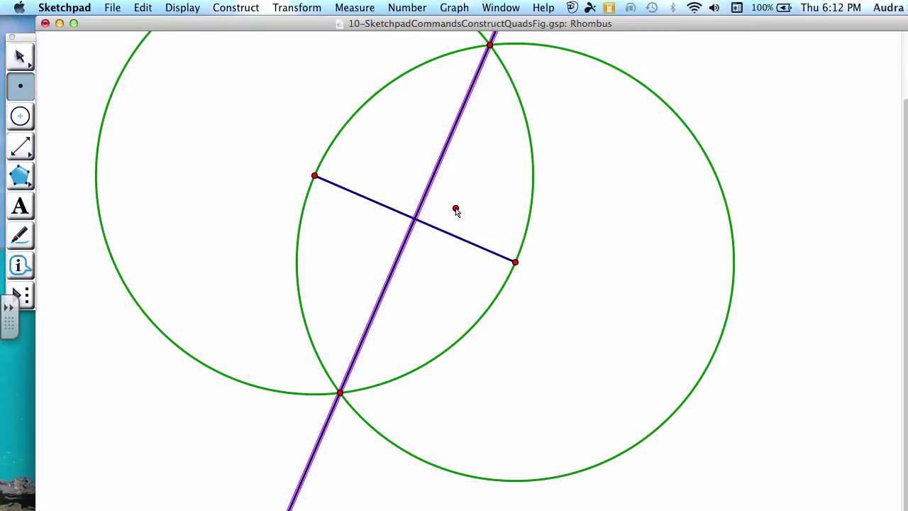
left_click(414, 220)
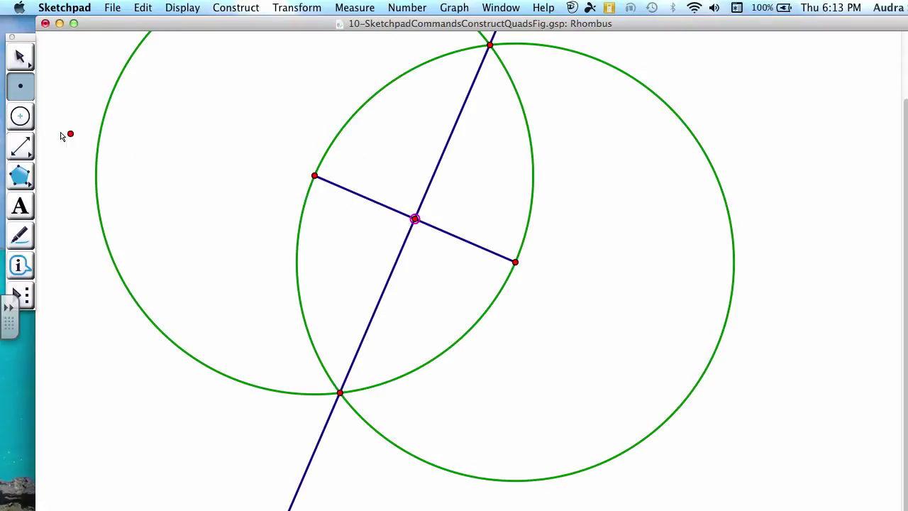
left_click(19, 117)
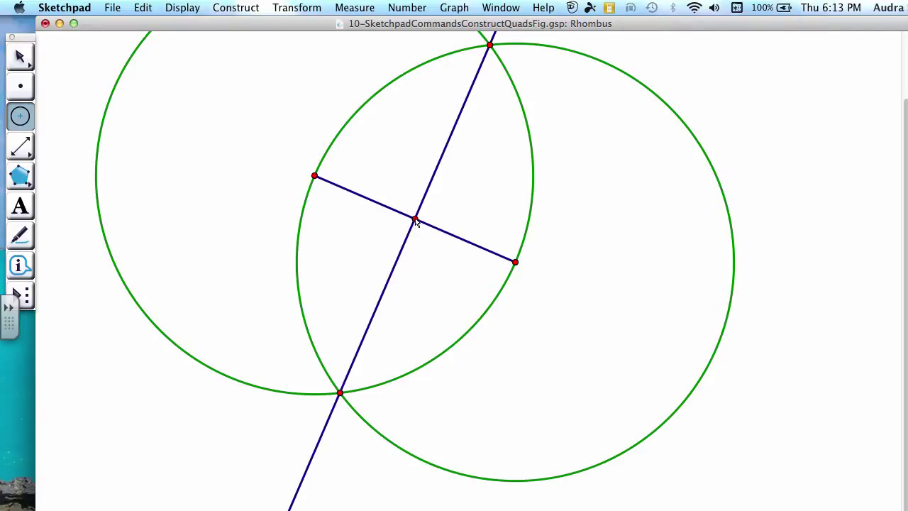
Drag out a small circle from the midpoint, with its radius point on the segment.
left_click_drag(415, 219, 468, 241)
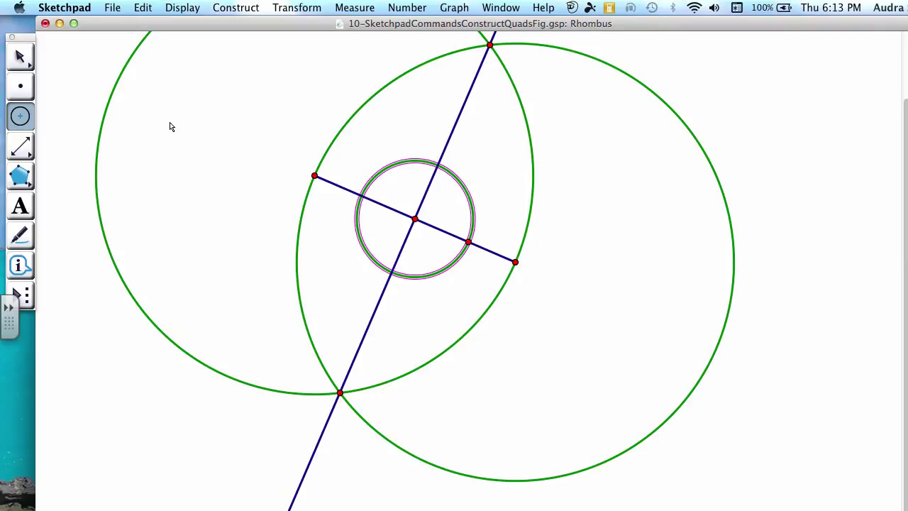
Select both large construction circles and hide them via Display > Hide Circles.
key("Escape")
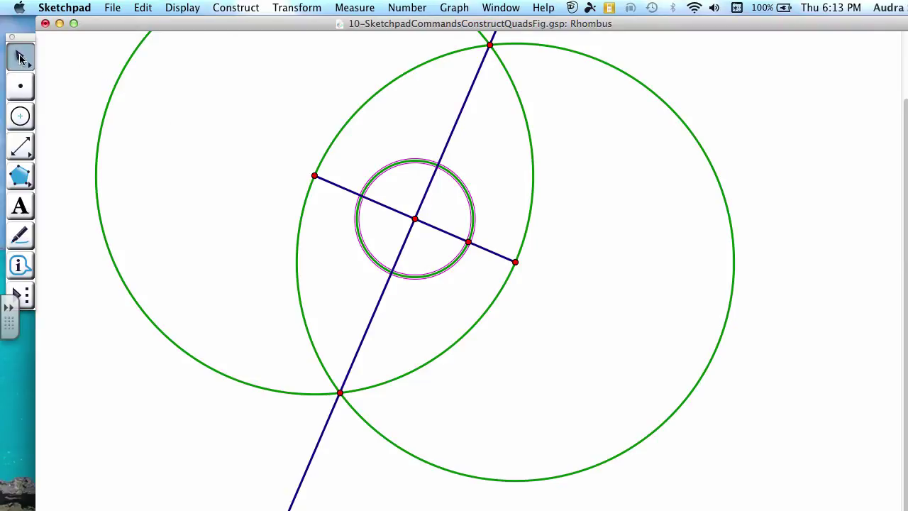
key("Escape")
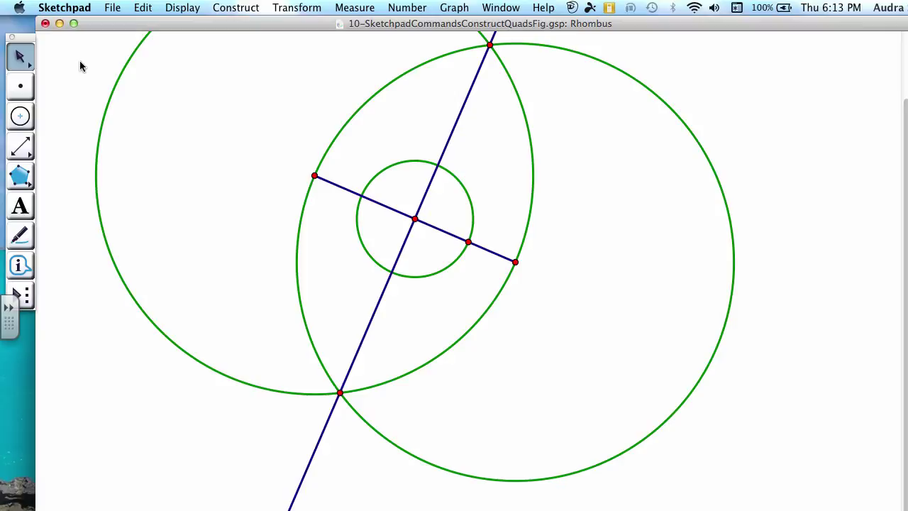
left_click(122, 71)
left_click(609, 64)
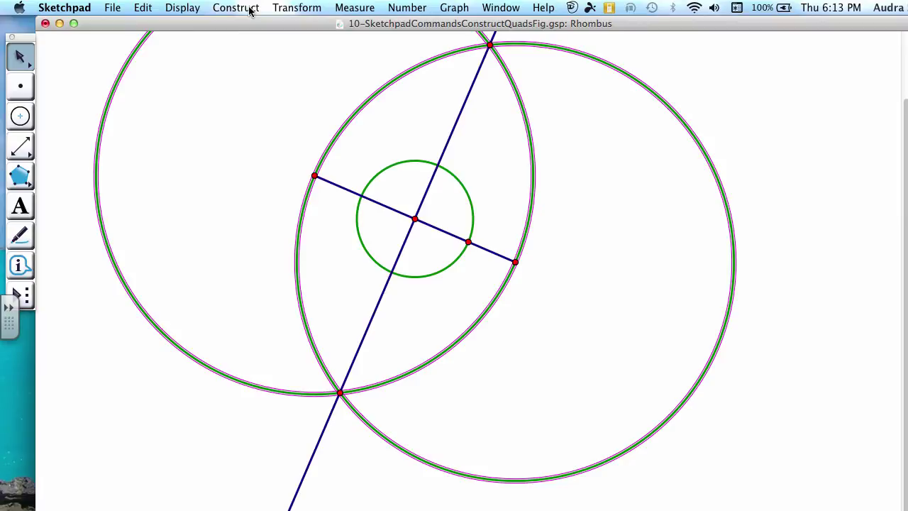
left_click(186, 9)
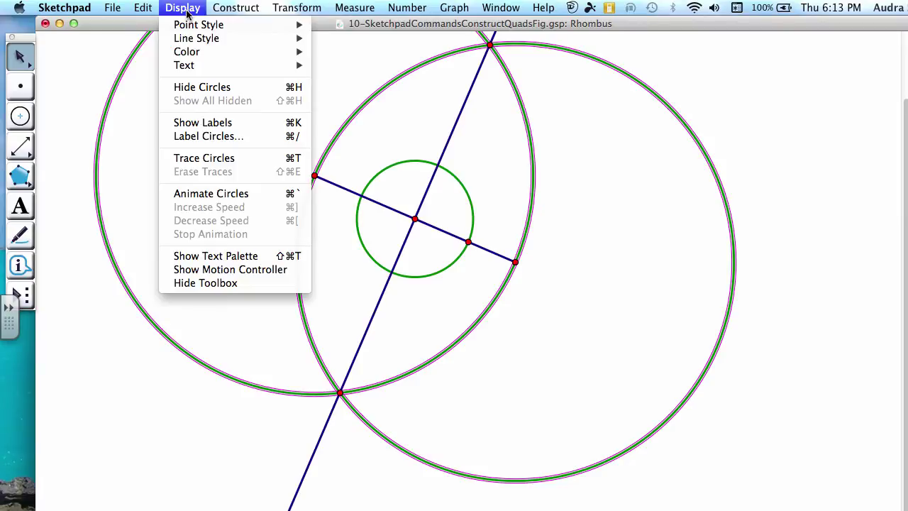
left_click(201, 87)
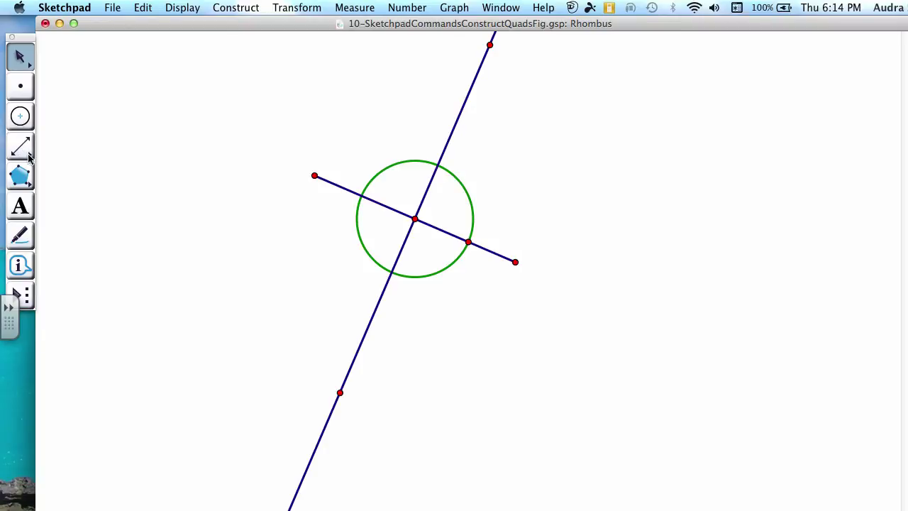
Draw a side from the left endpoint to the lower circle/line intersection.
left_click_drag(29, 157, 53, 157)
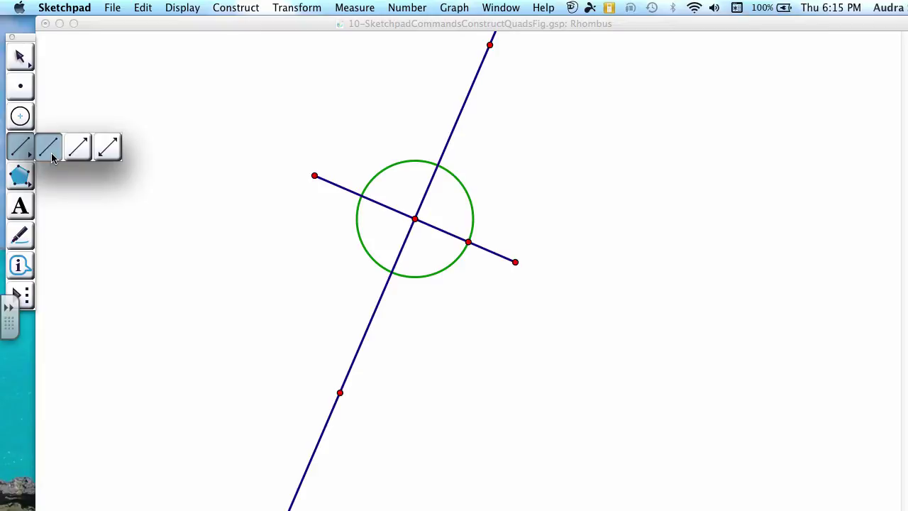
left_click_drag(52, 157, 51, 158)
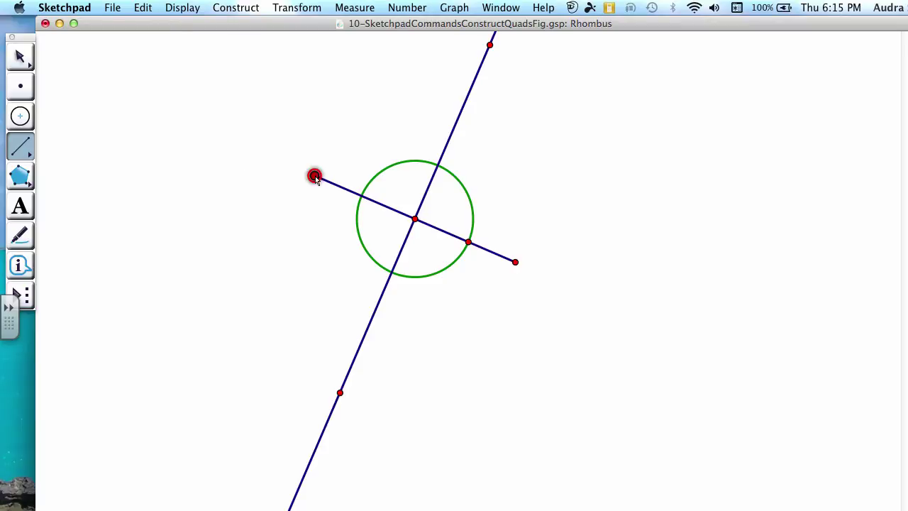
left_click_drag(314, 176, 391, 272)
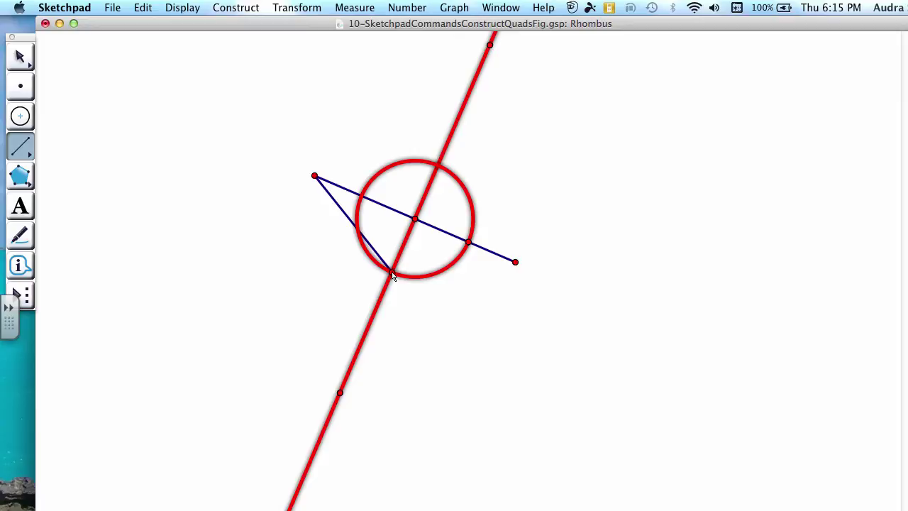
mouse_move(392, 271)
left_mouse_down()
mouse_move(519, 267)
mouse_move(475, 177)
mouse_move(437, 166)
mouse_move(316, 177)
left_mouse_up()
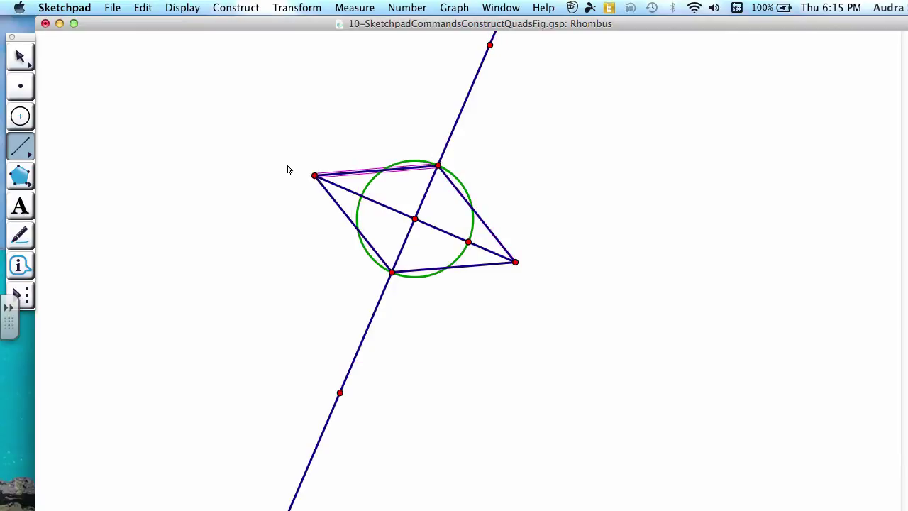
Clear the selection and box-select the long line with its top point.
left_click(21, 61)
left_click(100, 101)
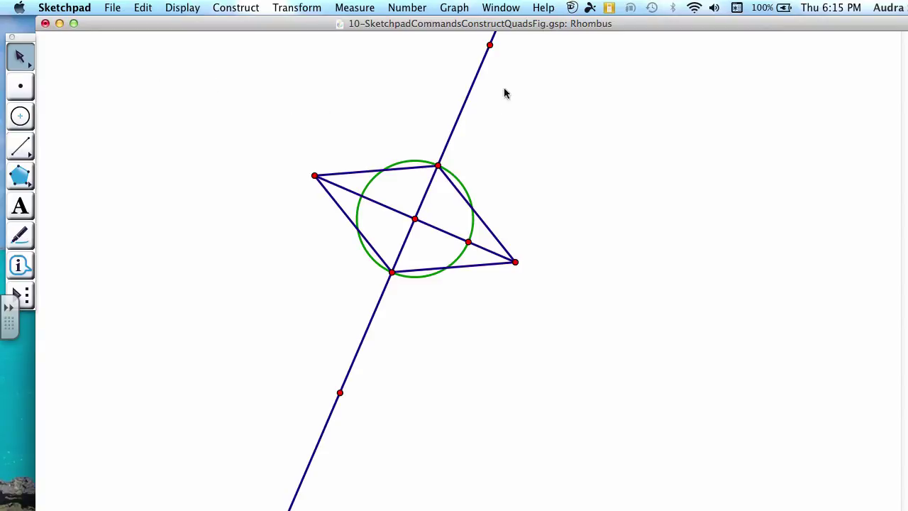
left_click_drag(536, 43, 419, 141)
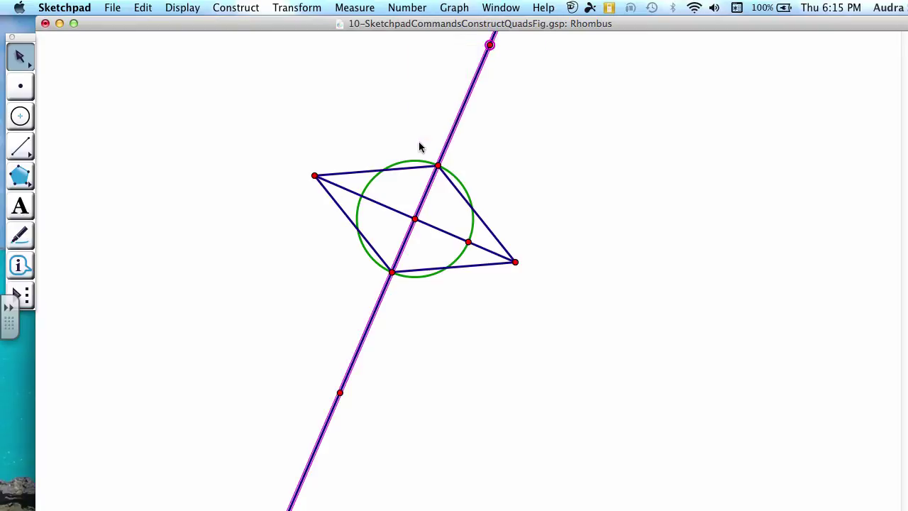
Hide the long line, diagonal, green circle and helper points, leaving only the quadrilateral.
left_click(445, 230)
left_click(474, 229)
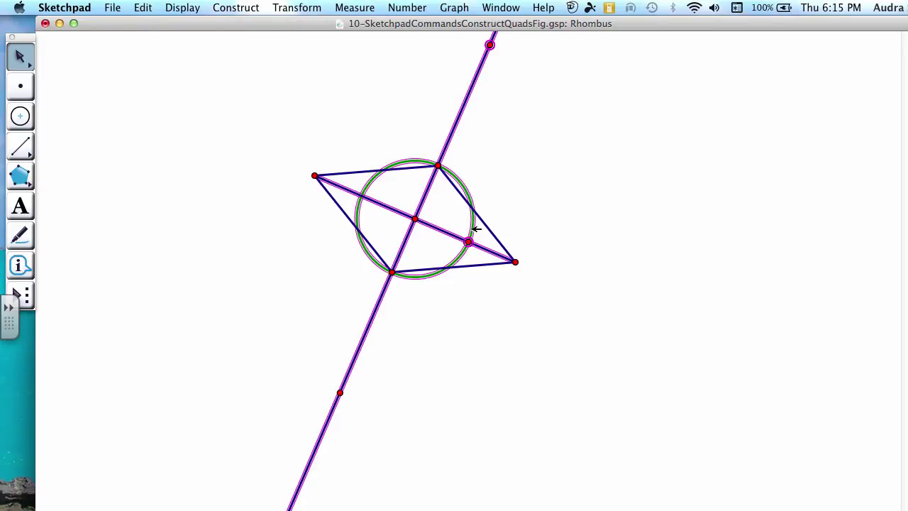
left_click(340, 392)
left_click(415, 219)
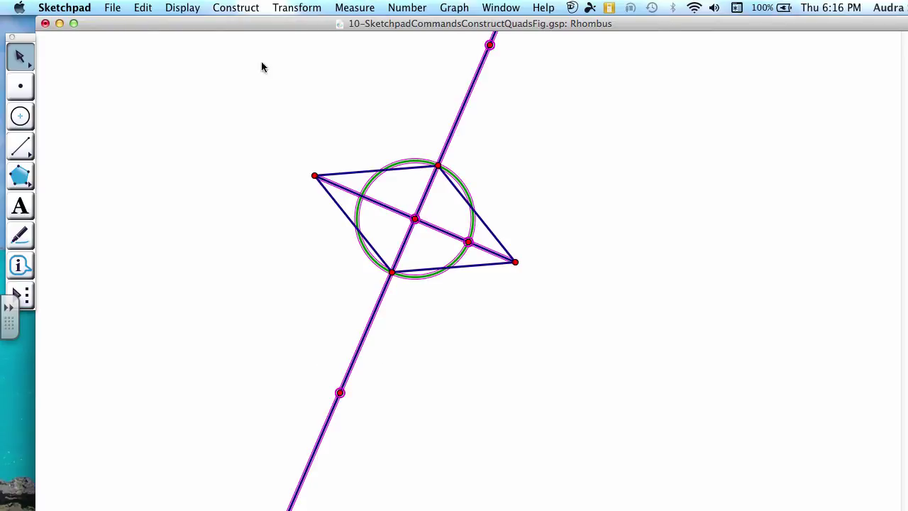
left_click(186, 8)
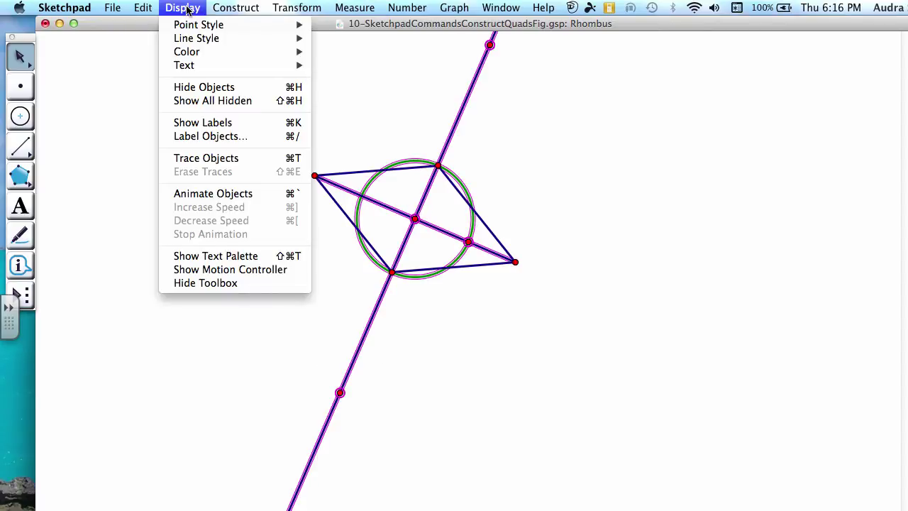
left_click(210, 87)
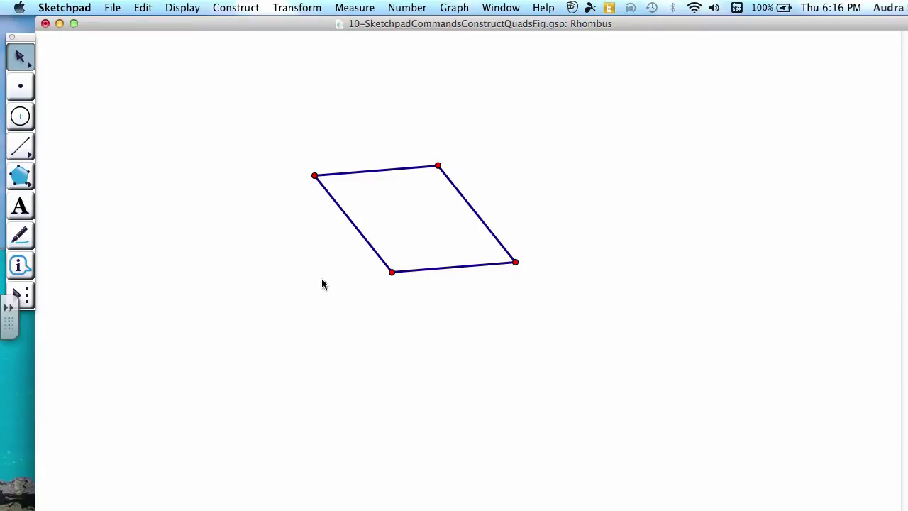
Measure the lengths of all four rhombus sides, each showing 6.16 cm.
left_click(367, 237)
left_click(444, 266)
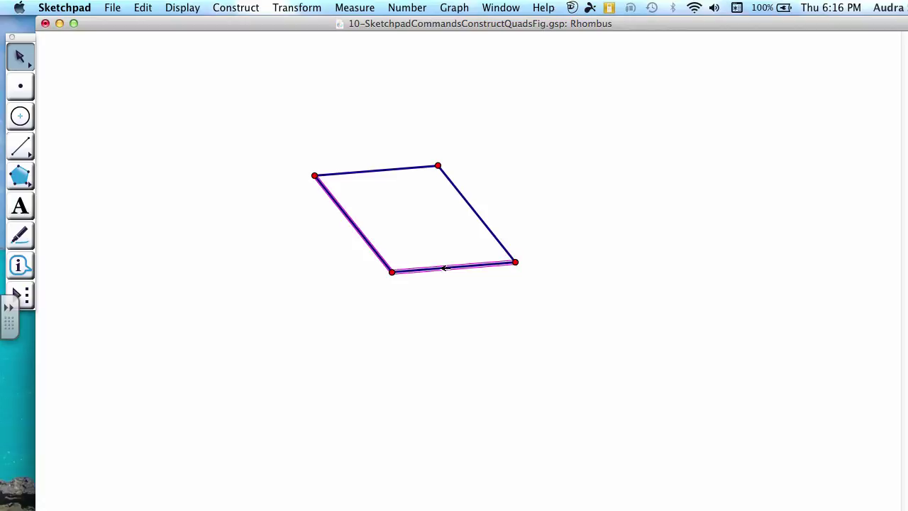
left_click(478, 212)
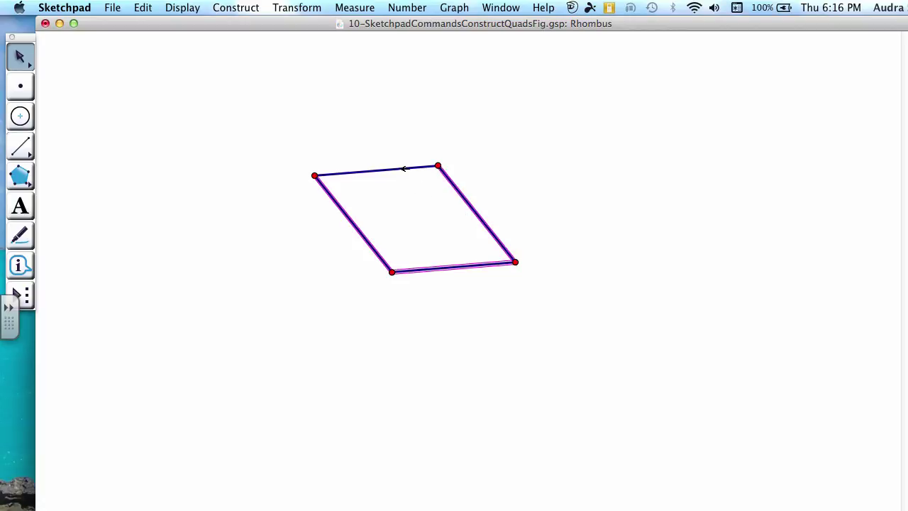
left_click(400, 169)
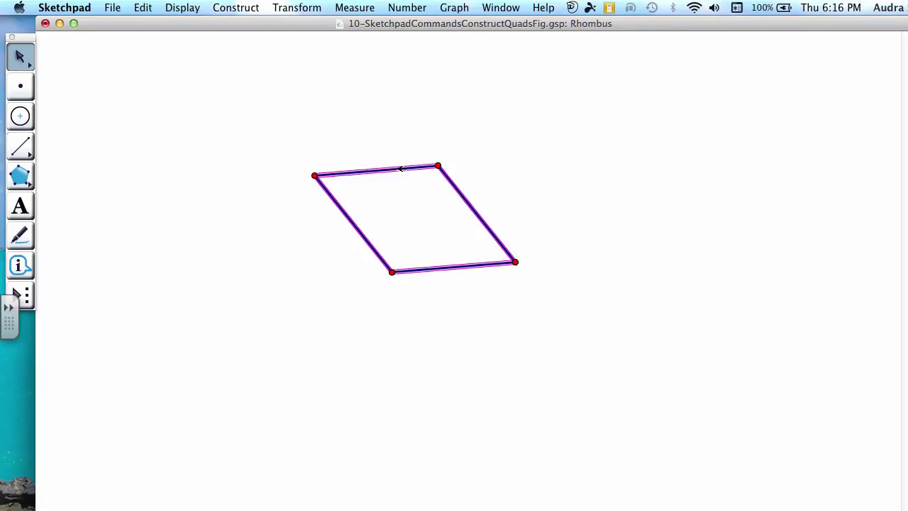
left_click(362, 8)
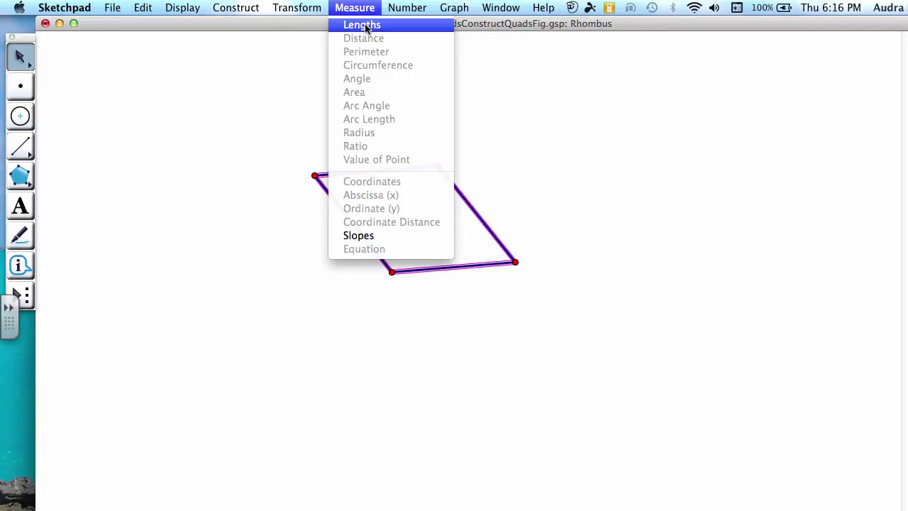
left_click(365, 24)
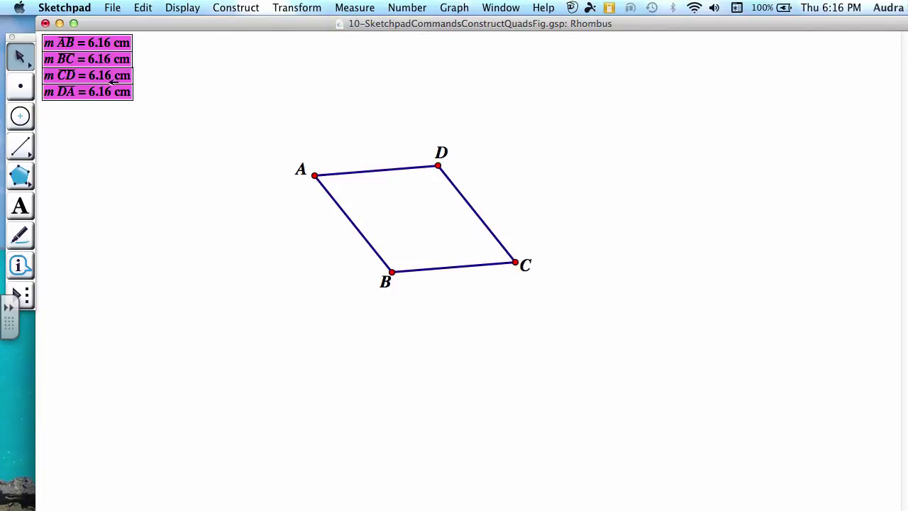
left_click(182, 98)
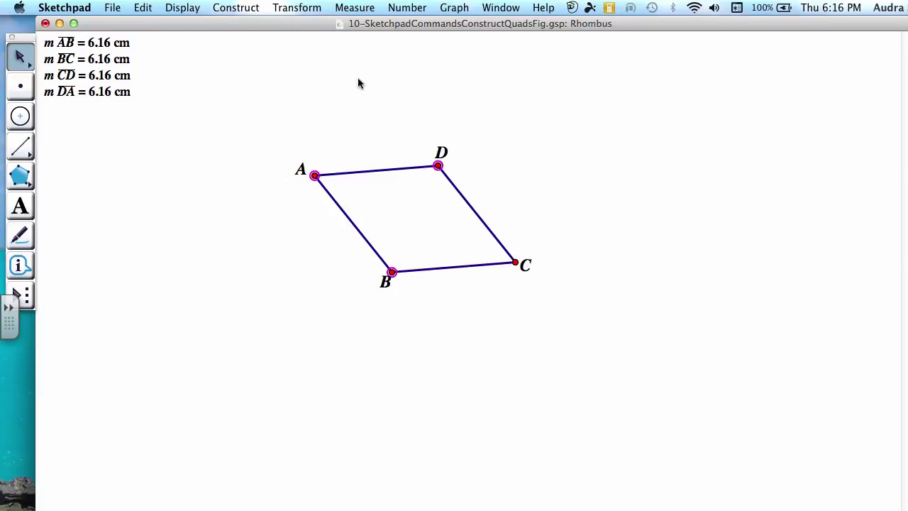
Measure angles BAD (56.04°) and ADC (123.96°).
left_click(362, 9)
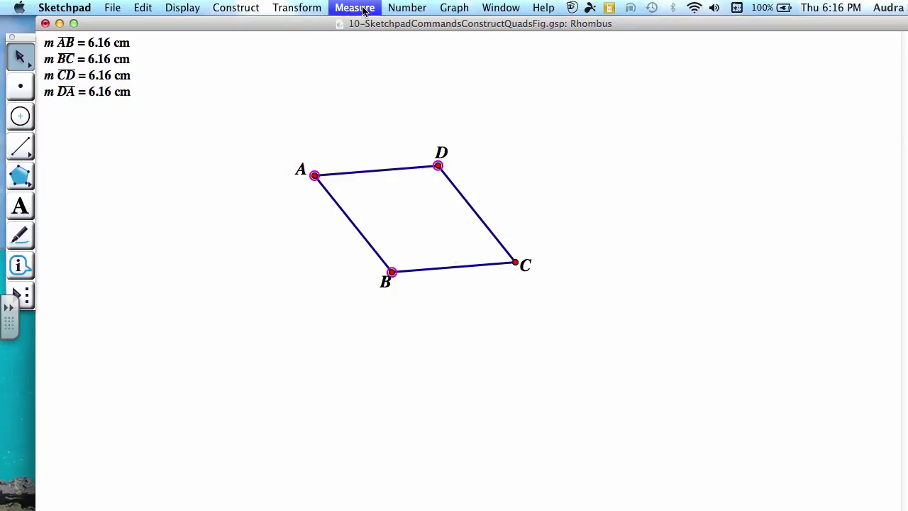
left_click(370, 79)
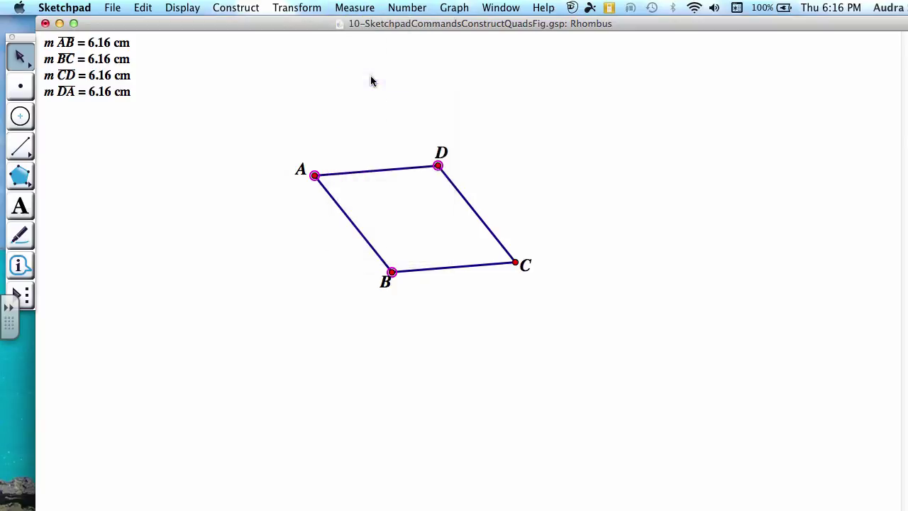
left_click(289, 110)
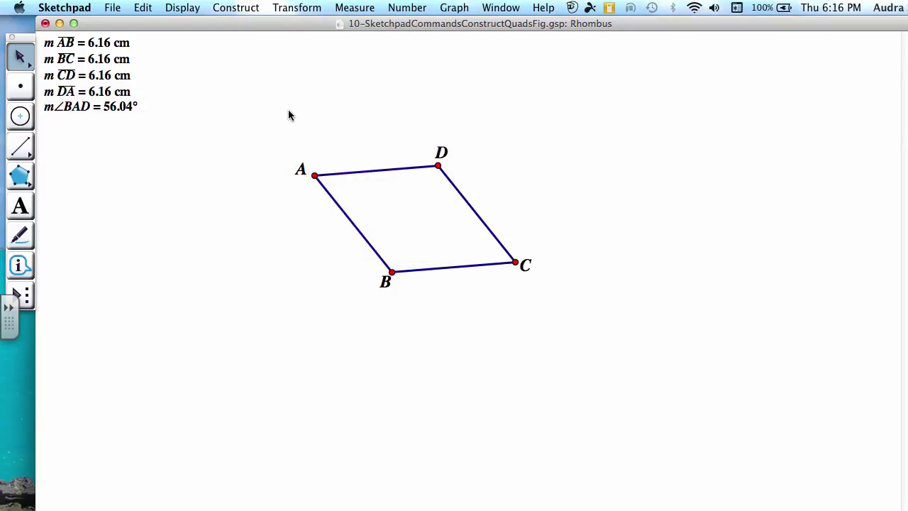
left_click(439, 165, "shift")
left_click(515, 262, "shift")
left_click(357, 7)
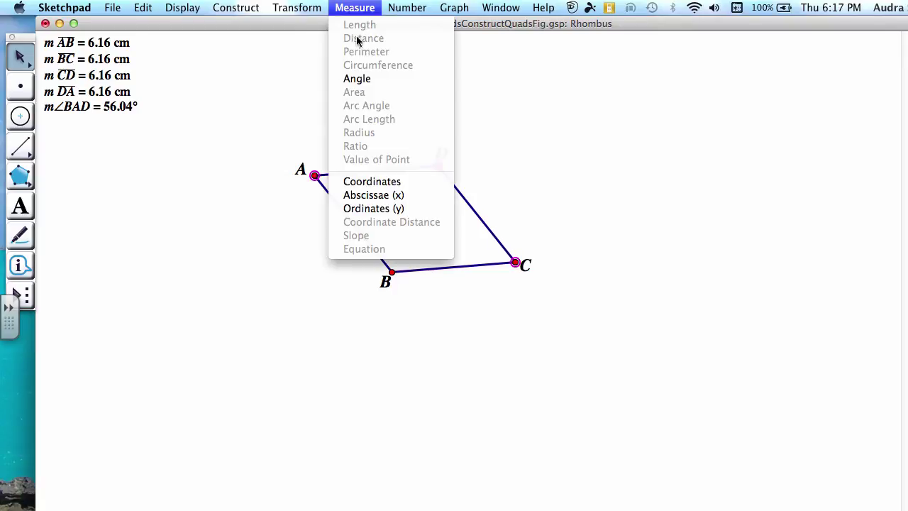
left_click(359, 82)
left_click(332, 104)
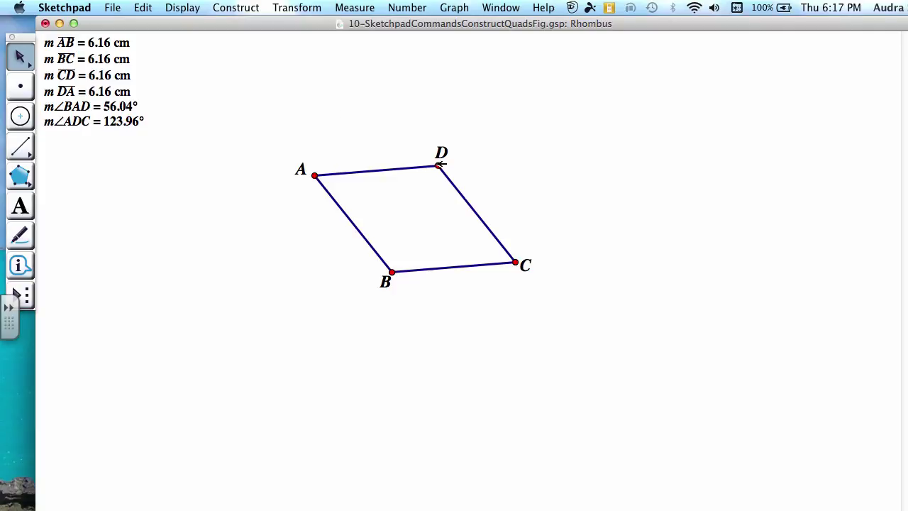
Measure angles DCB (56.04°) and CBA (123.96°).
left_click(439, 165)
left_click(516, 262, "shift")
left_click(357, 8)
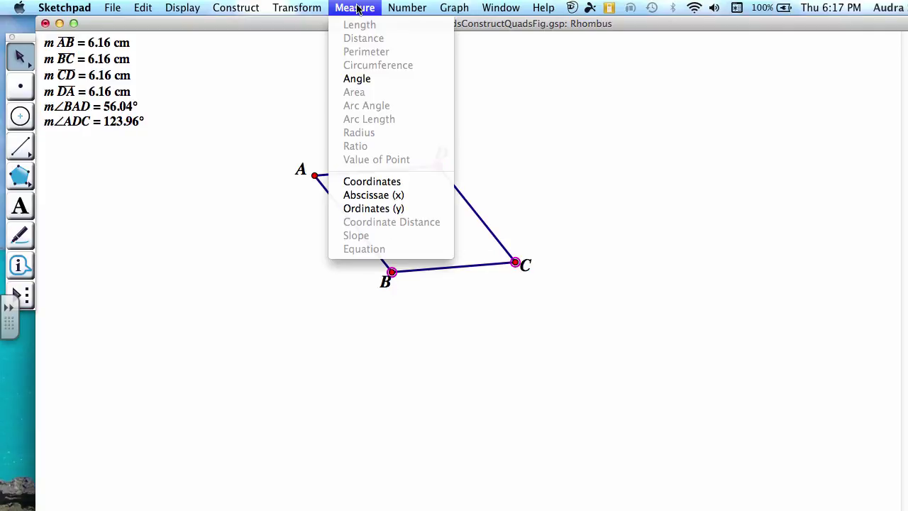
left_click(369, 83)
left_click(500, 152)
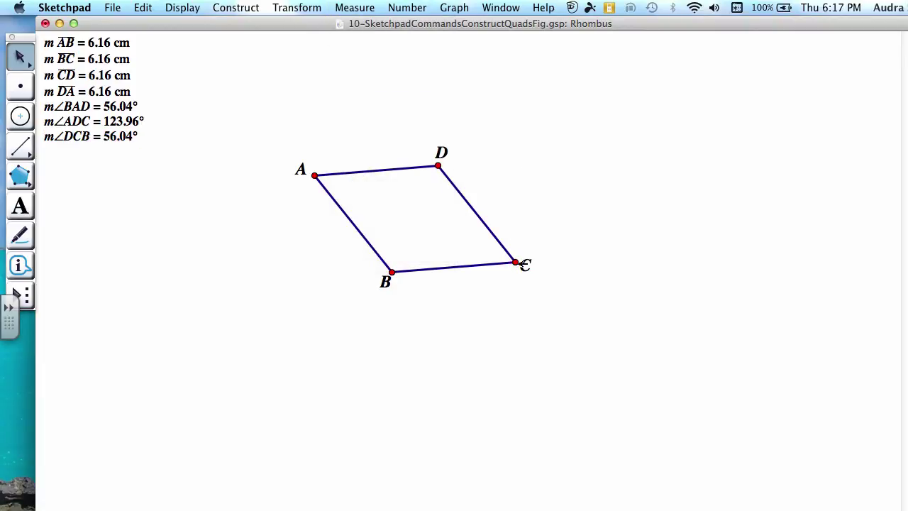
left_click(392, 271)
left_click(316, 177)
left_click(362, 8)
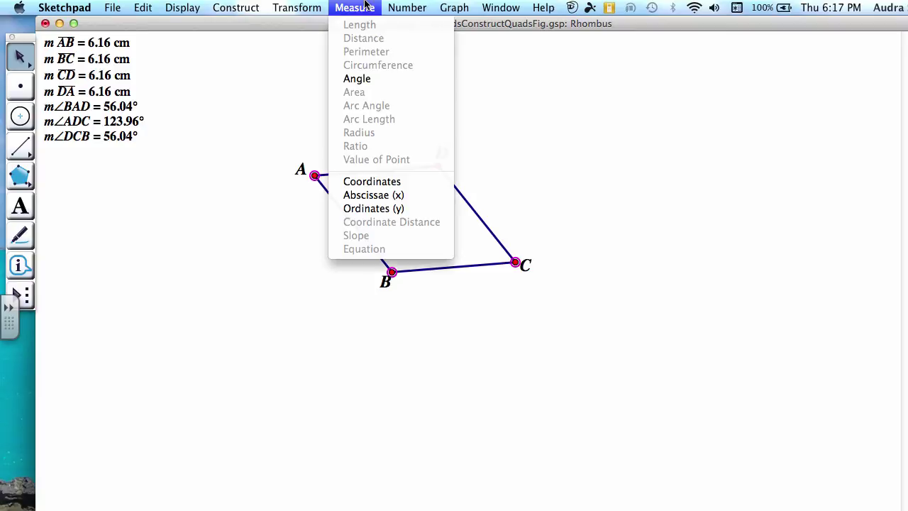
left_click(363, 80)
left_click(228, 127)
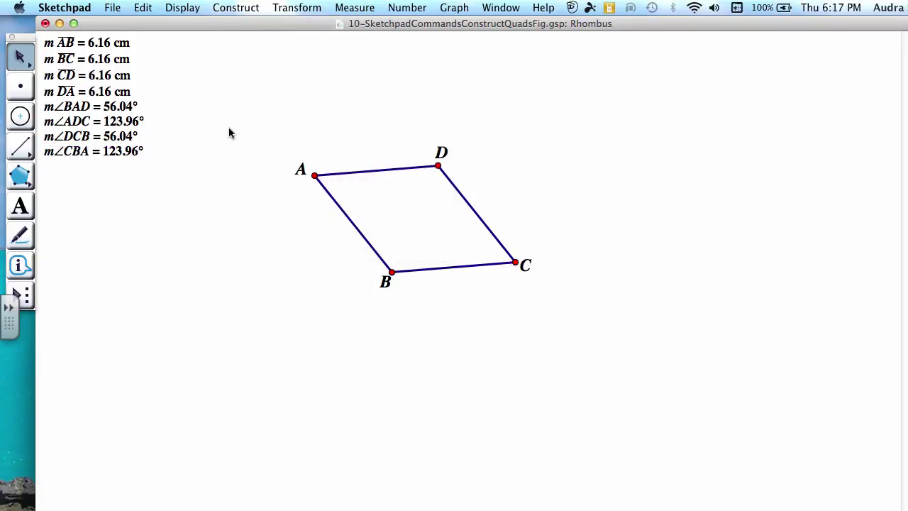
left_click(128, 105)
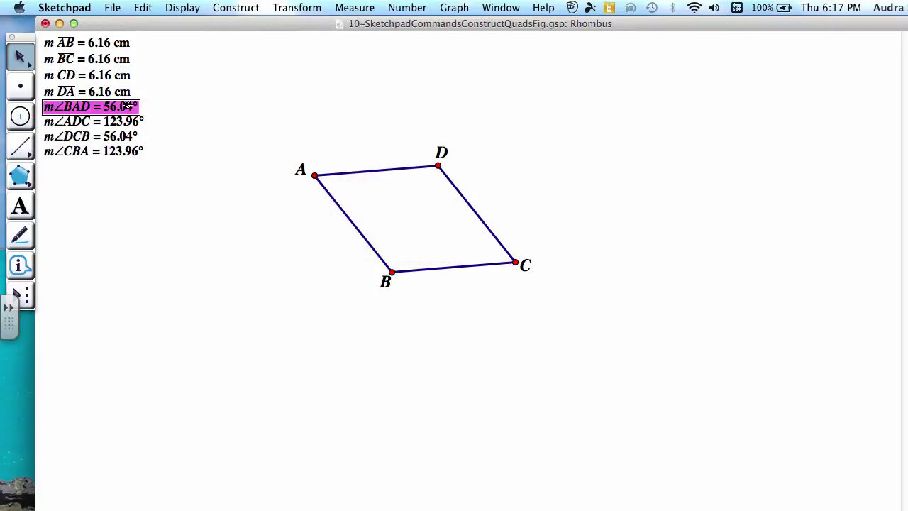
left_click(126, 135, "shift")
left_click(166, 132)
left_click(140, 121)
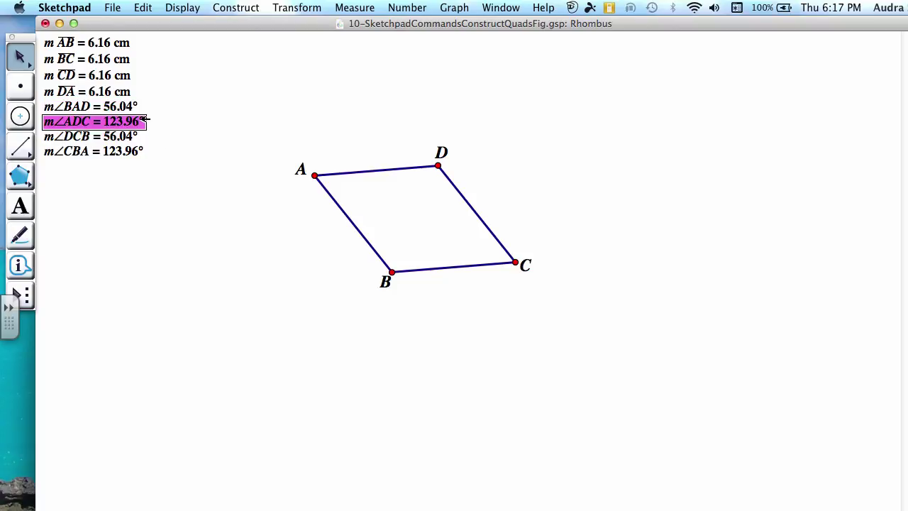
left_click(143, 151, "shift")
left_click(175, 140)
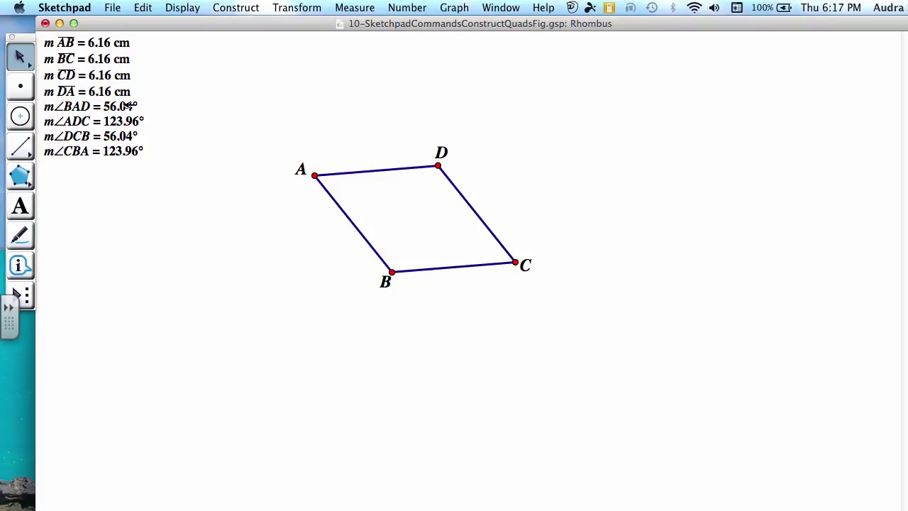
left_click(129, 106)
left_click(132, 122, "shift")
left_click(176, 129)
left_click(141, 121)
left_click(133, 135, "shift")
left_click(162, 145)
left_click(127, 135)
left_click(129, 151, "shift")
left_click(172, 152)
left_click(130, 44)
left_click(130, 60, "shift")
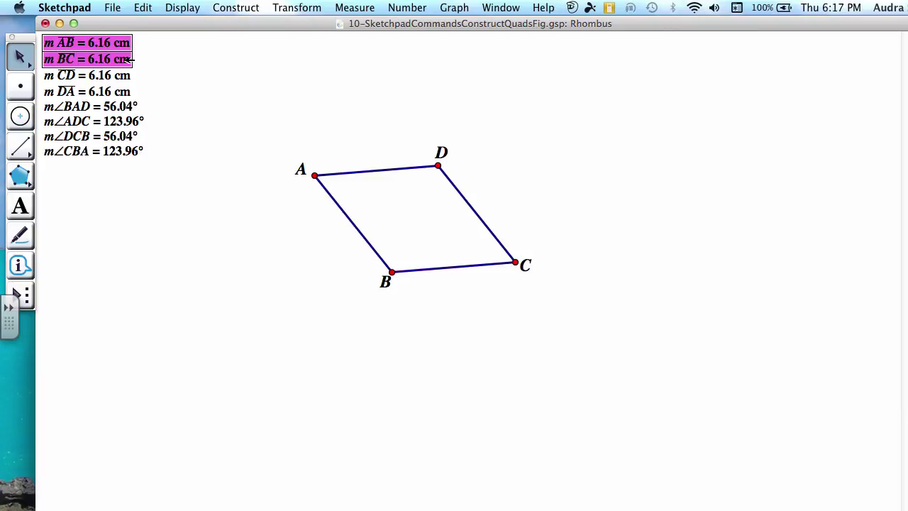
left_click(128, 76, "shift")
left_click(129, 92, "shift")
left_click(169, 103)
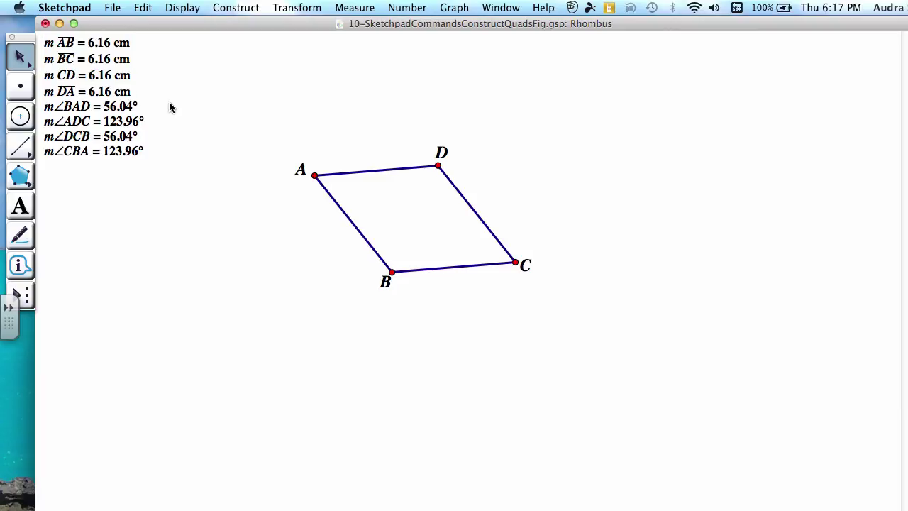